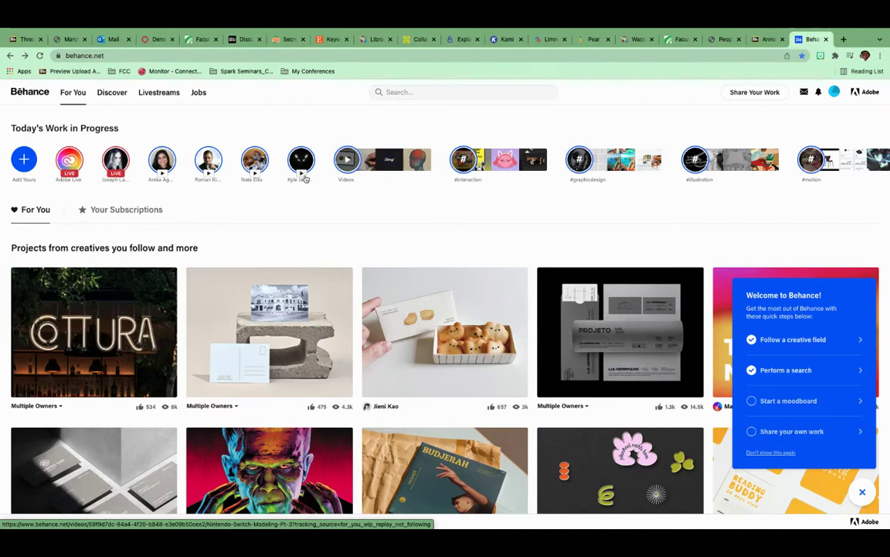
Step: View the upload window for adding a Work in Progress image, and close it without uploading
scroll(305, 178, "down", 1)
scroll(26, 109, "up", 1)
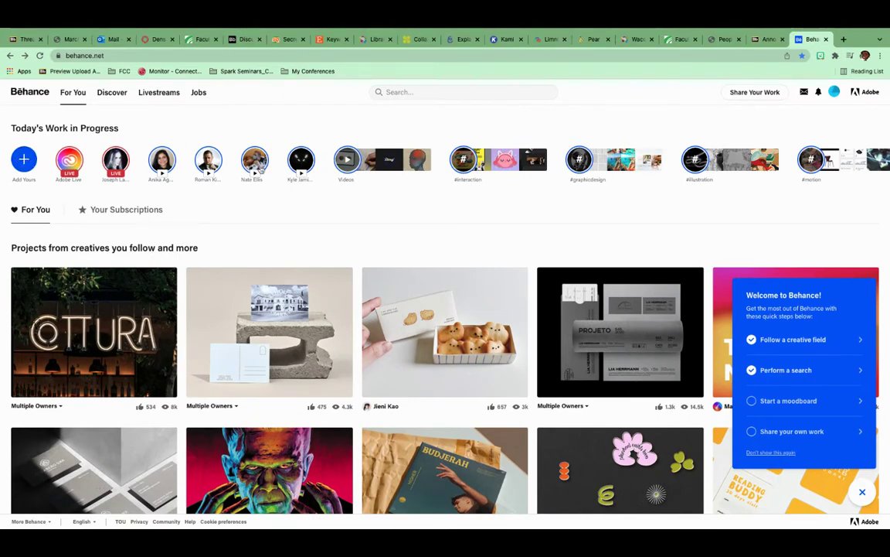
left_click(24, 160)
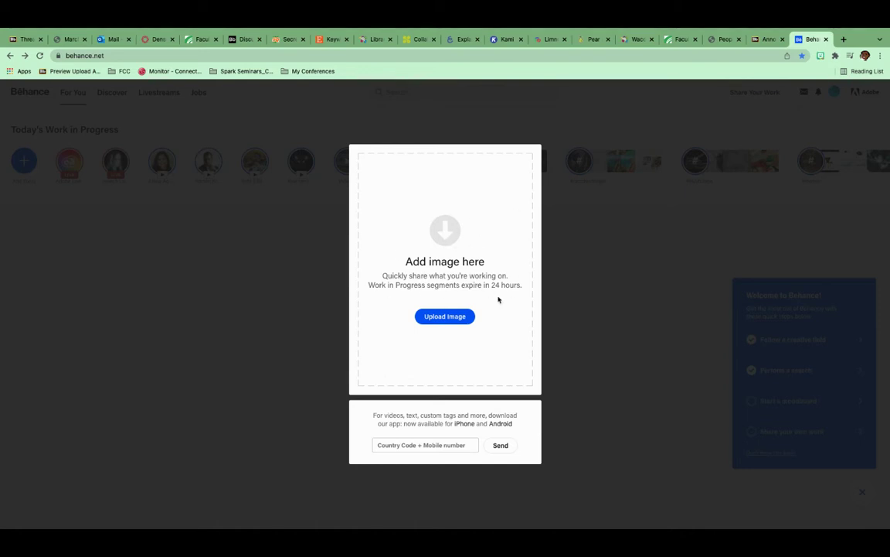
left_click(205, 212)
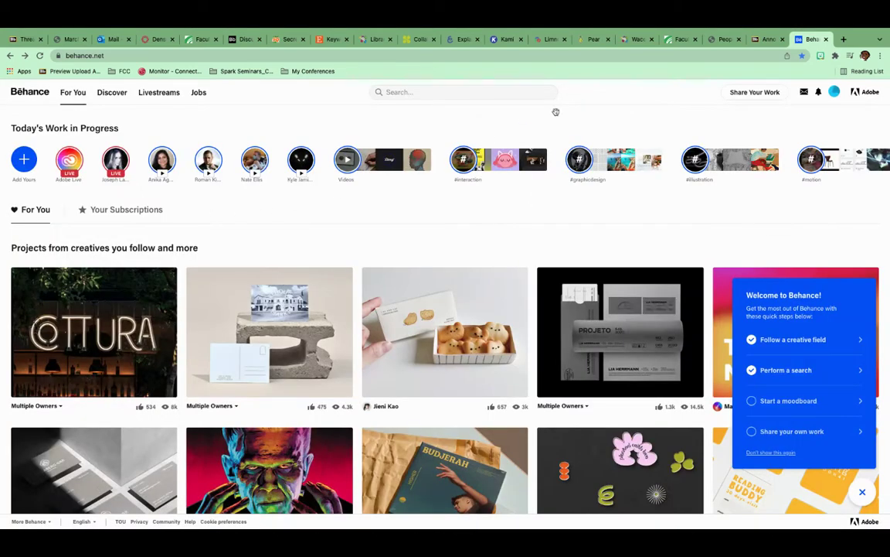
Step: Go to the account's own profile page and start creating a new project there
mouse_move(752, 95)
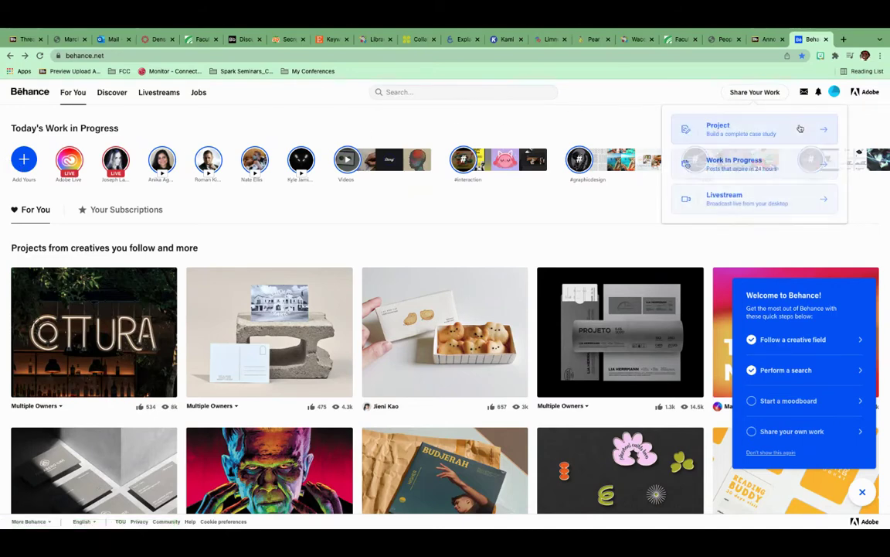
left_click(771, 90)
left_click(835, 91)
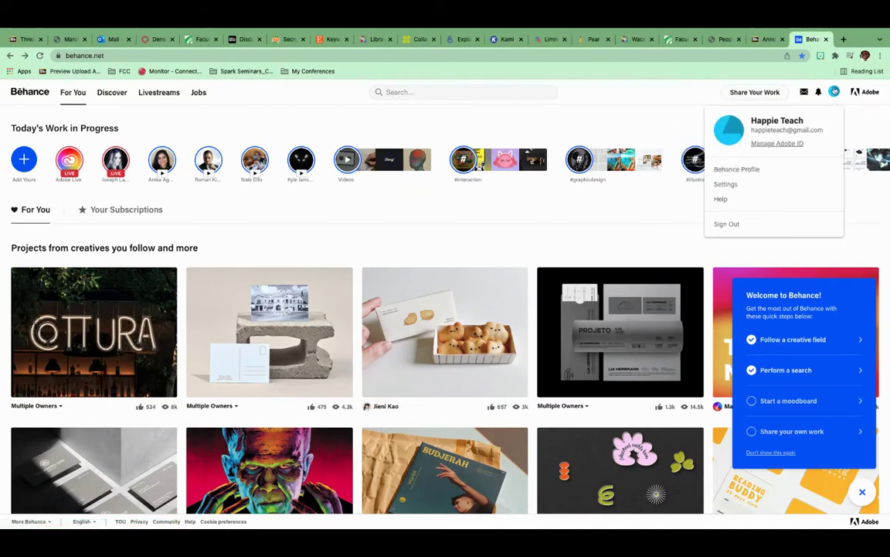
left_click(834, 92)
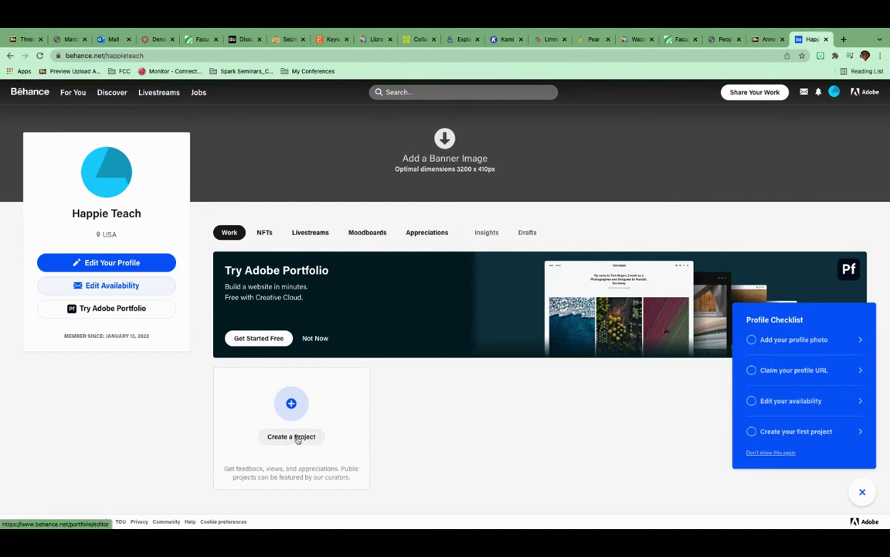
left_click(298, 437)
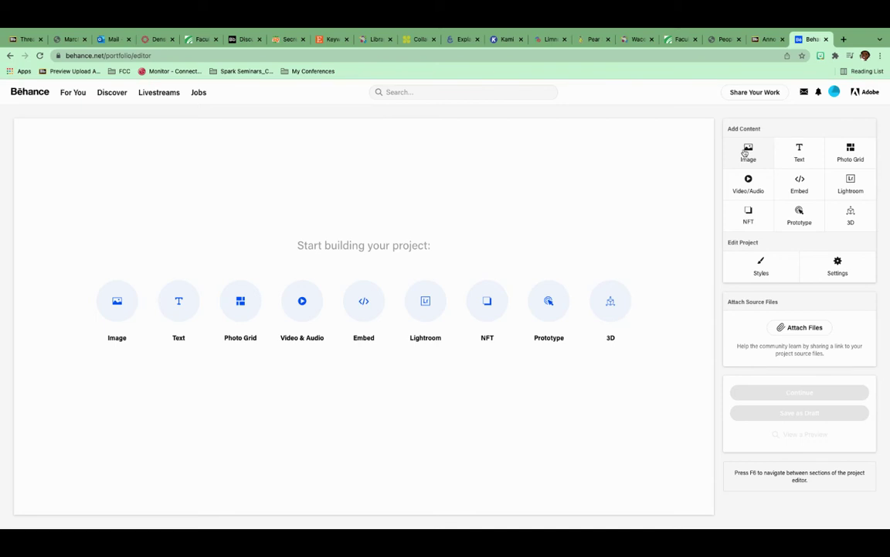
Step: Add the image 953B6890-344F-417A-A7D0-A9C040F9E748.jpg from the Downloads folder to the project, previewing the file before inserting it
left_click(752, 151)
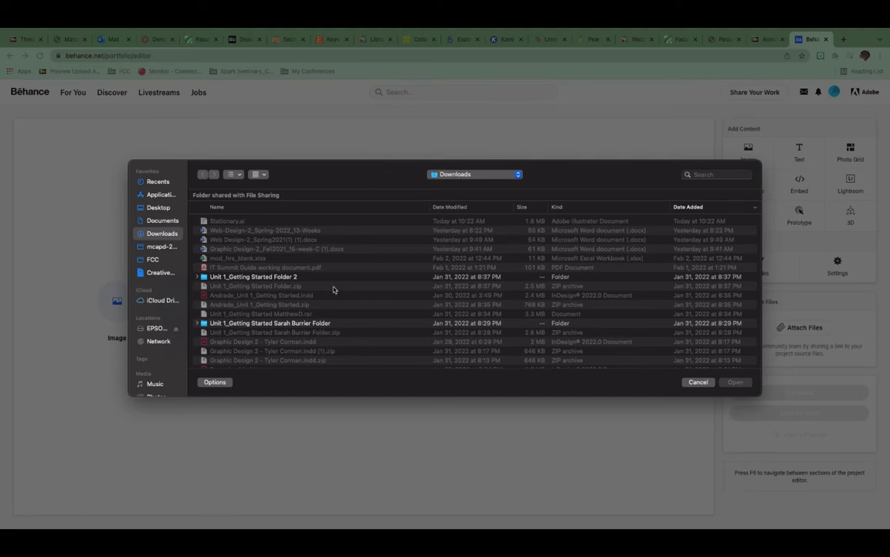
scroll(334, 291, "down", 10)
scroll(333, 290, "down", 5)
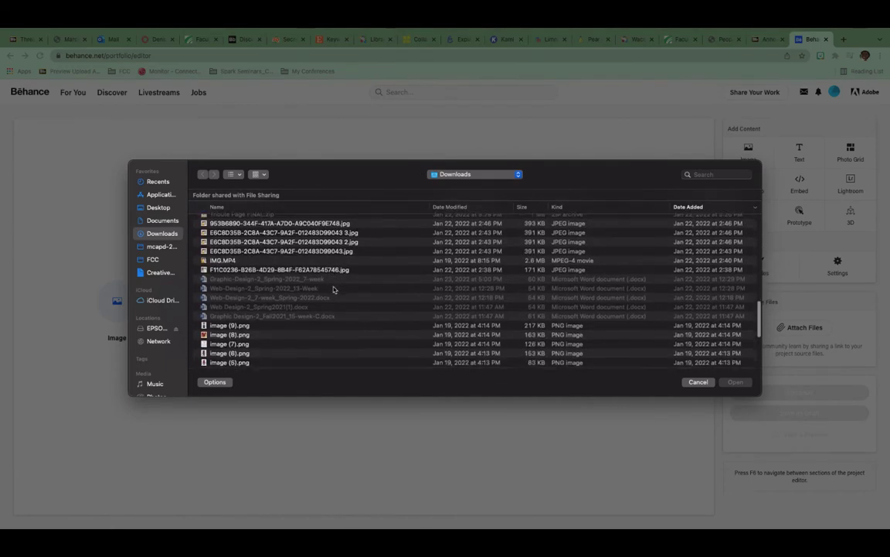
scroll(334, 290, "up", 6)
scroll(334, 289, "up", 3)
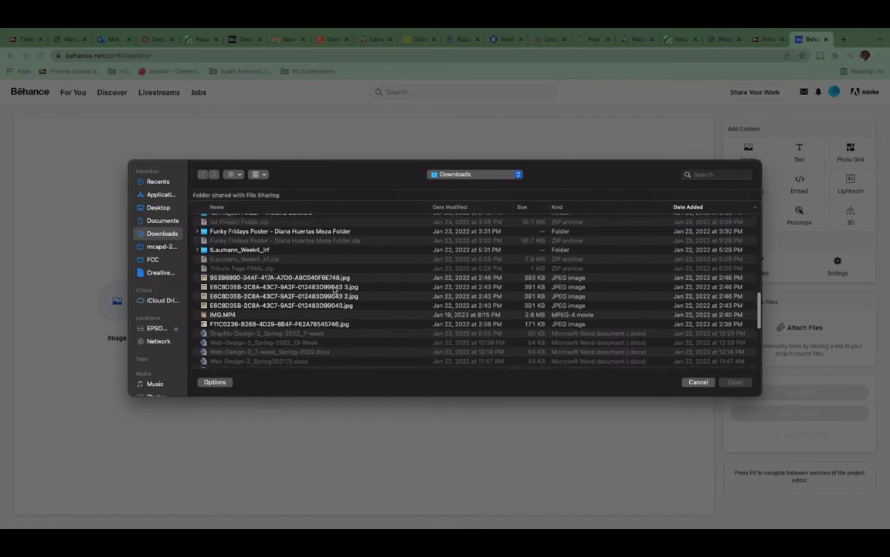
scroll(232, 300, "up", 1)
left_click(232, 302)
key("space")
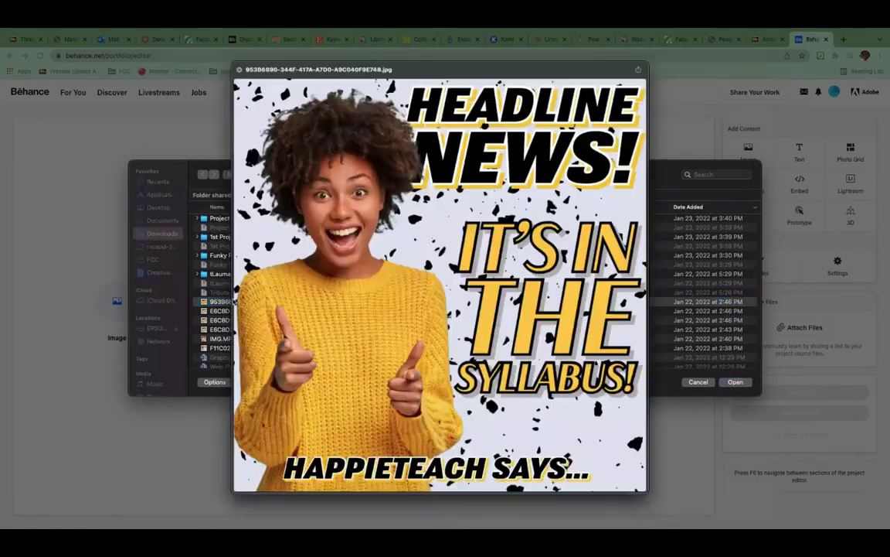
key("space")
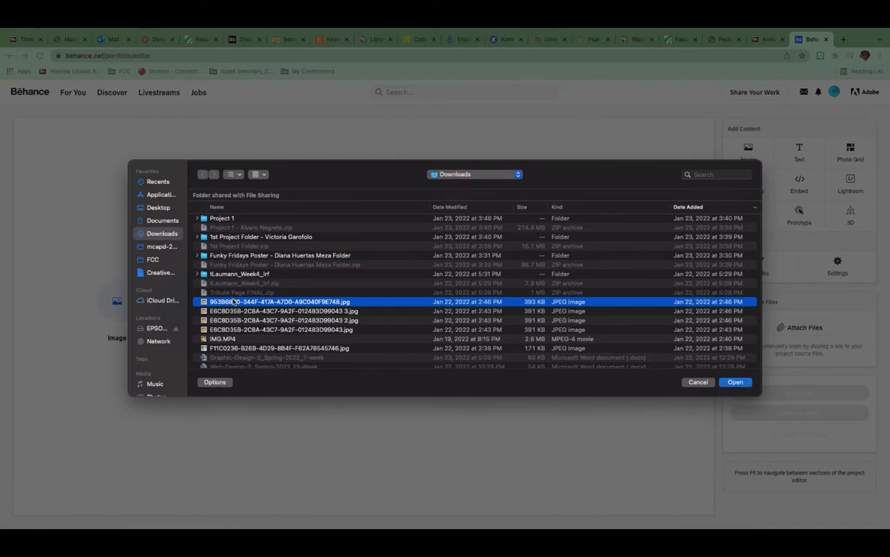
double_click(232, 302)
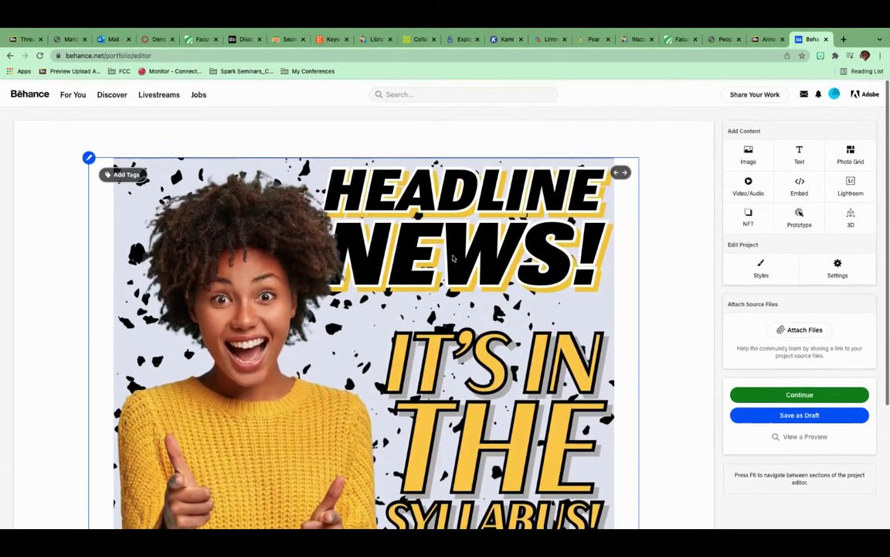
Step: Review the inserted image in the editor, view a preview of the project and return to the editor
scroll(453, 258, "down", 5)
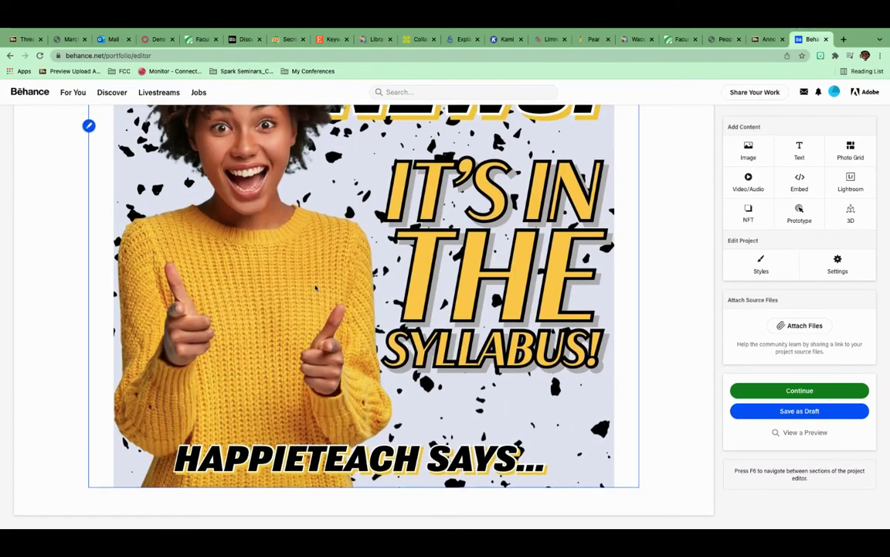
scroll(316, 288, "up", 3)
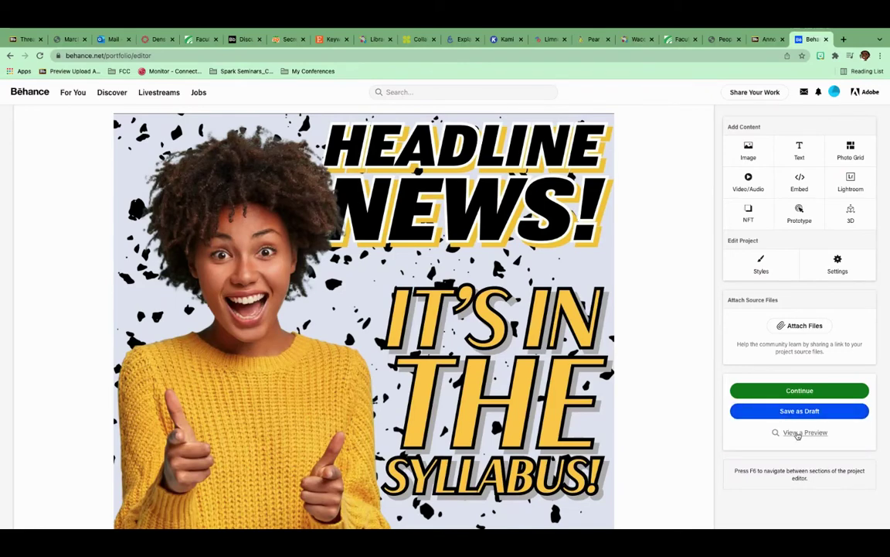
left_click(805, 432)
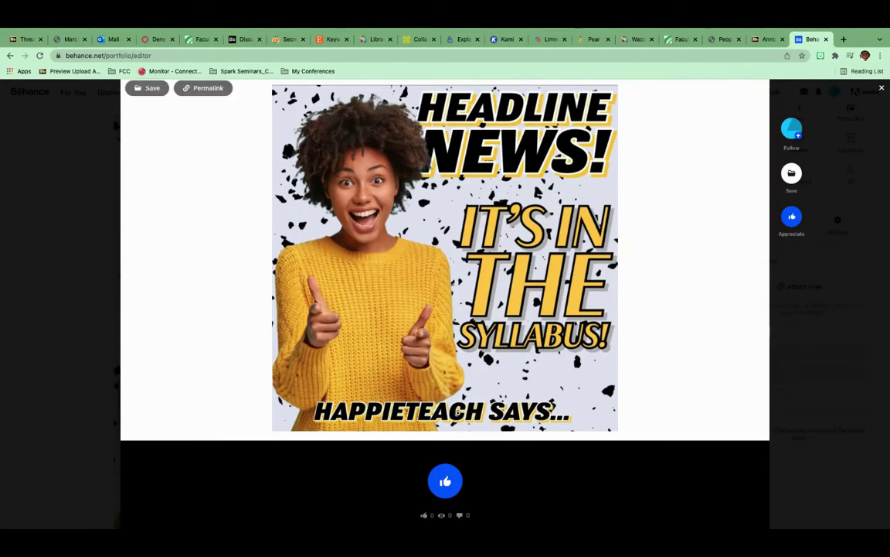
left_click(882, 90)
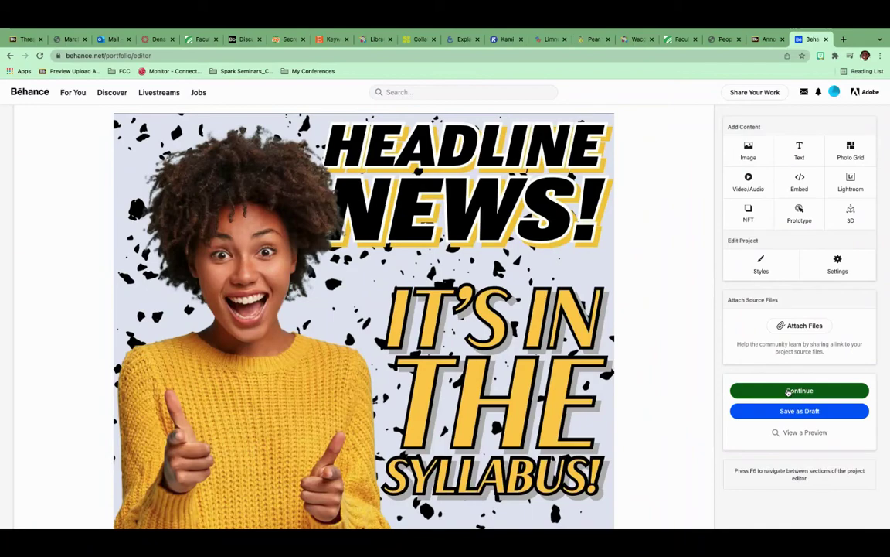
Step: Continue to the project's publishing details, look at the Behance Visibility options and close the form without publishing
left_click(789, 392)
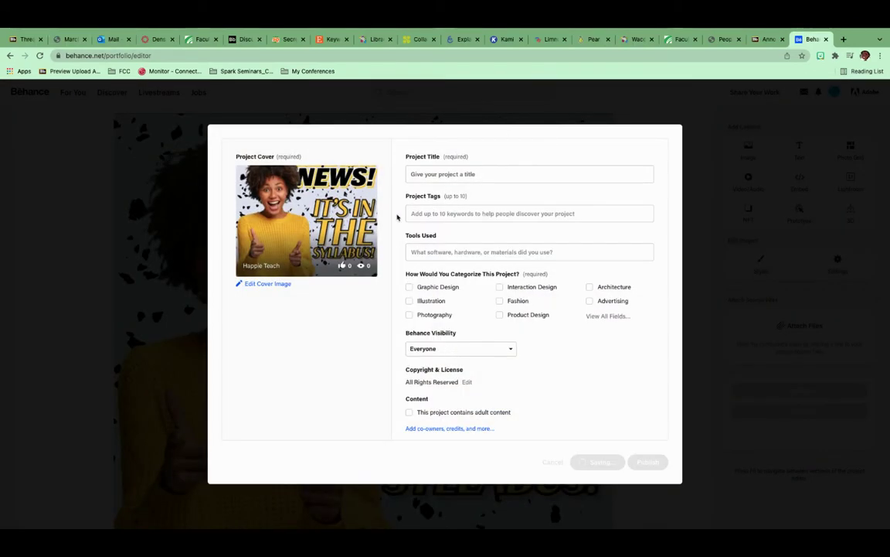
left_click(409, 177)
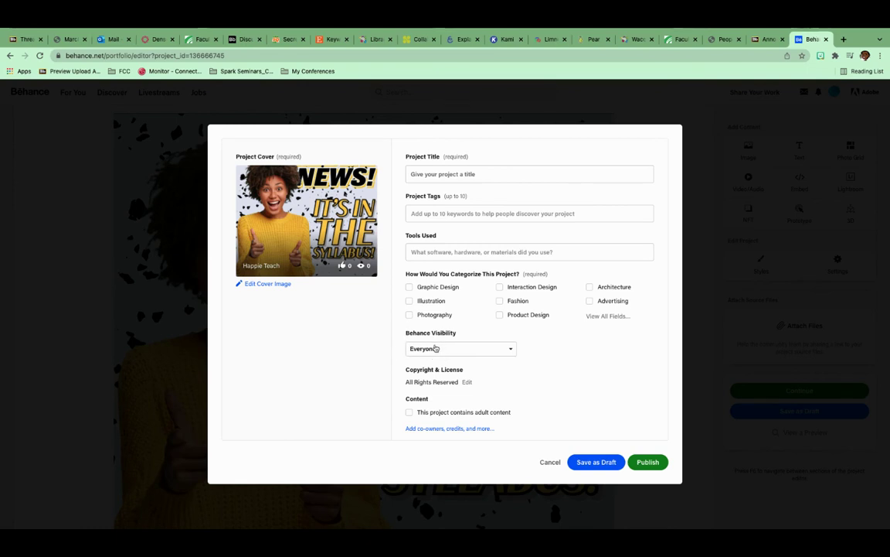
left_click(434, 347)
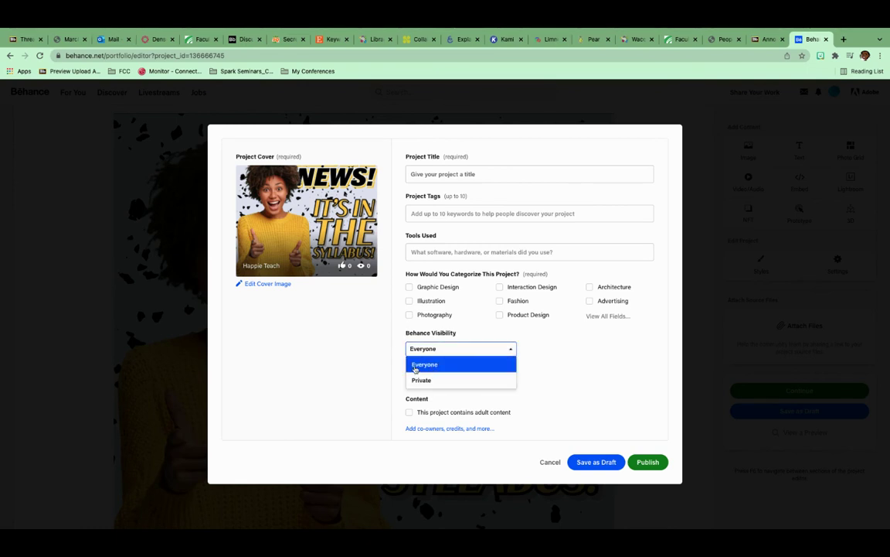
left_click(477, 348)
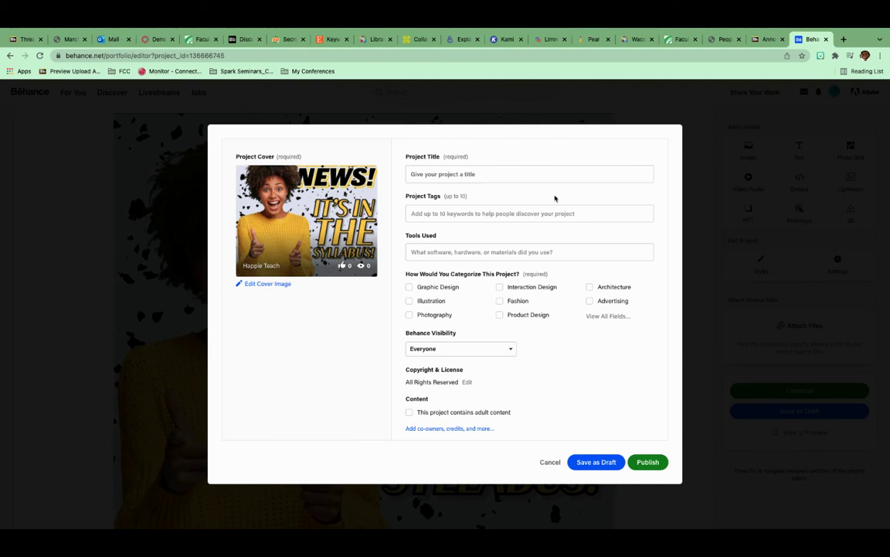
left_click(193, 425)
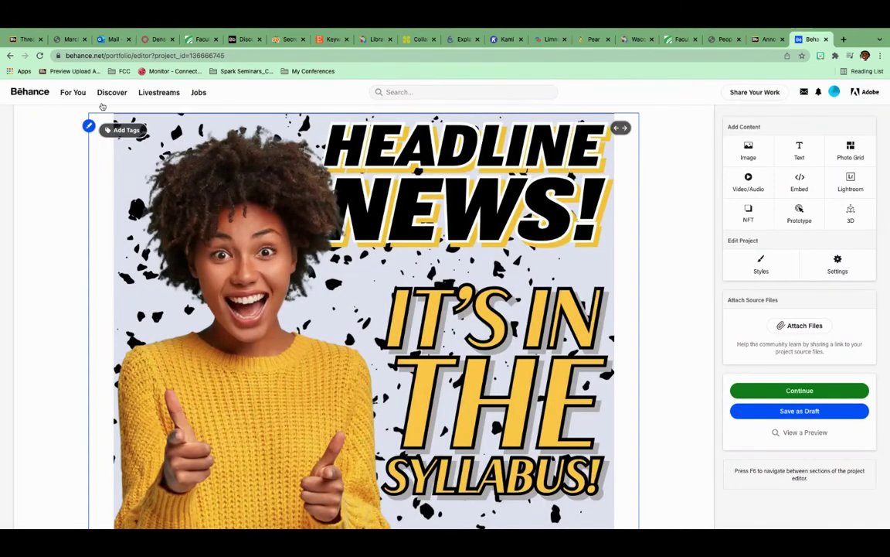
mouse_move(838, 92)
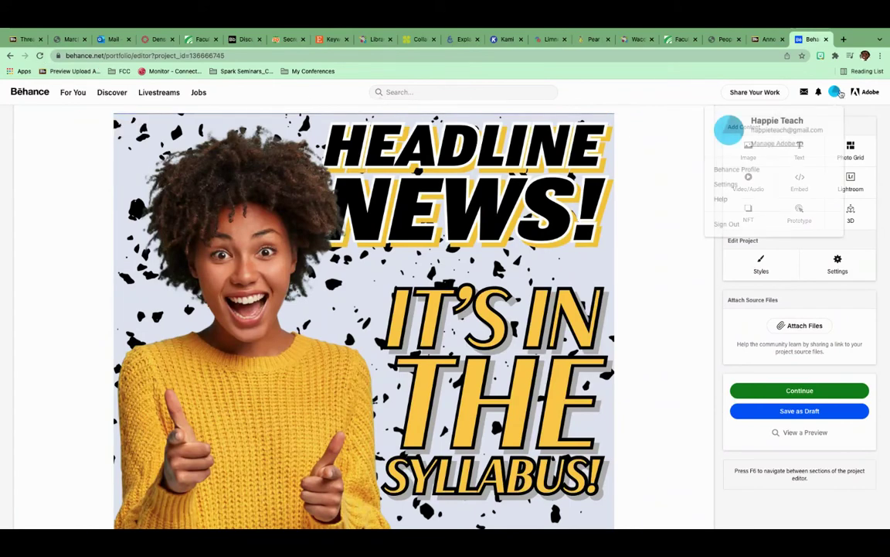
left_click(725, 128)
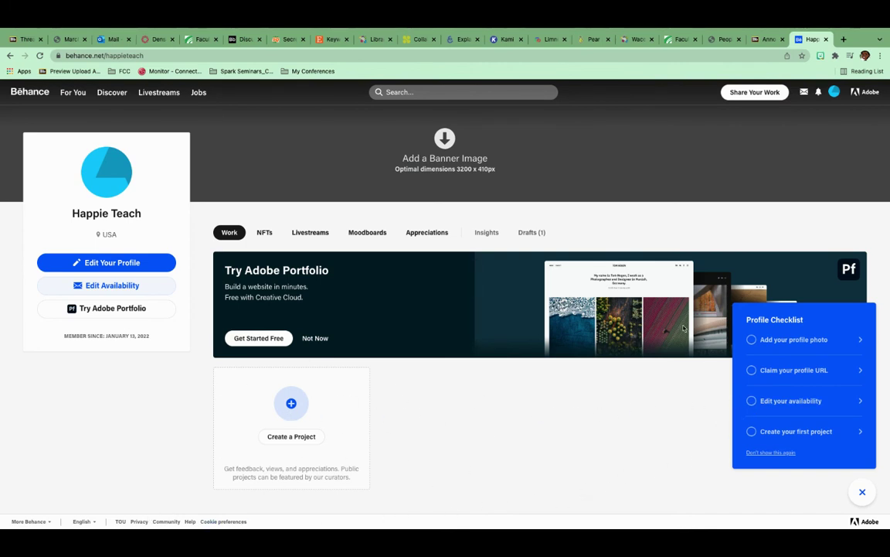
left_click(392, 92)
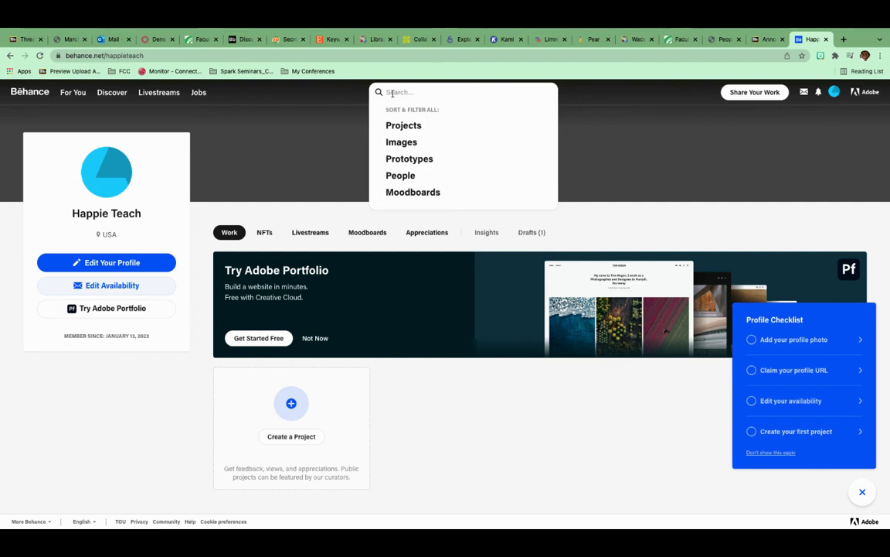
type("happie")
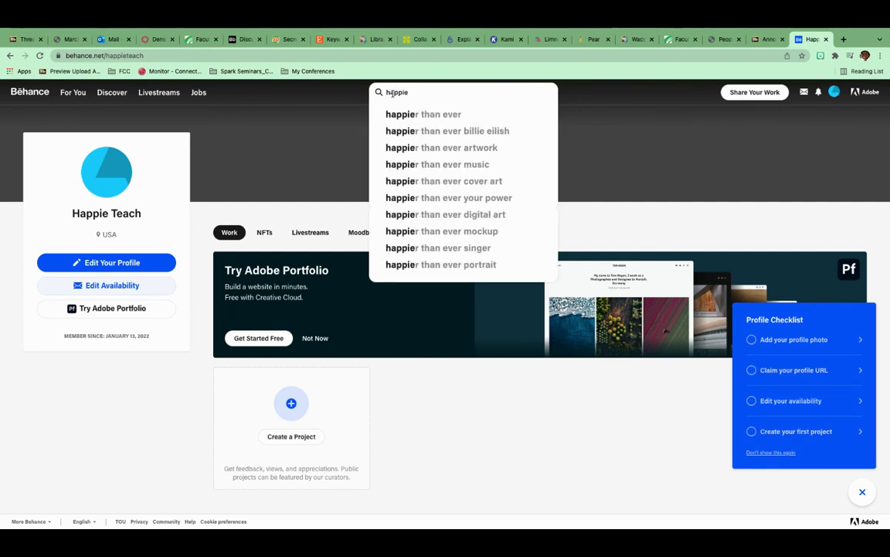
type("te")
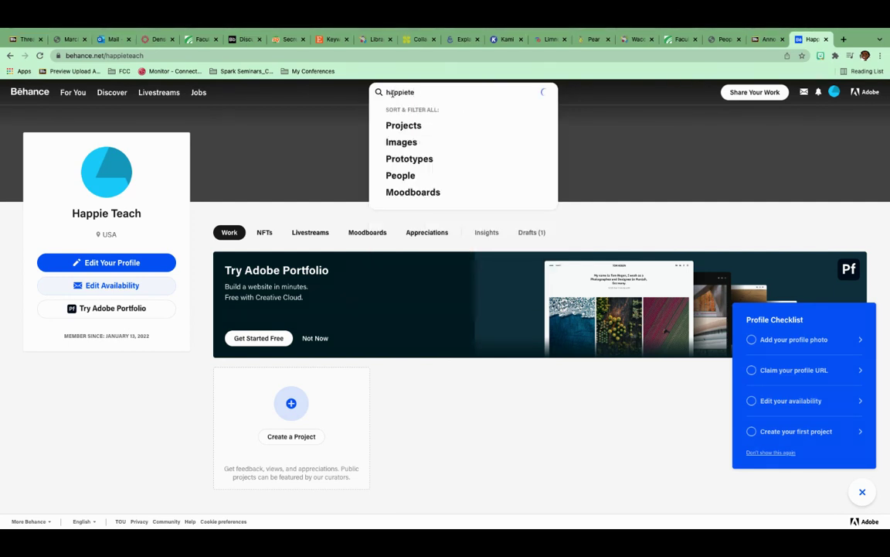
key("BackSpace")
key("BackSpace")
type("9")
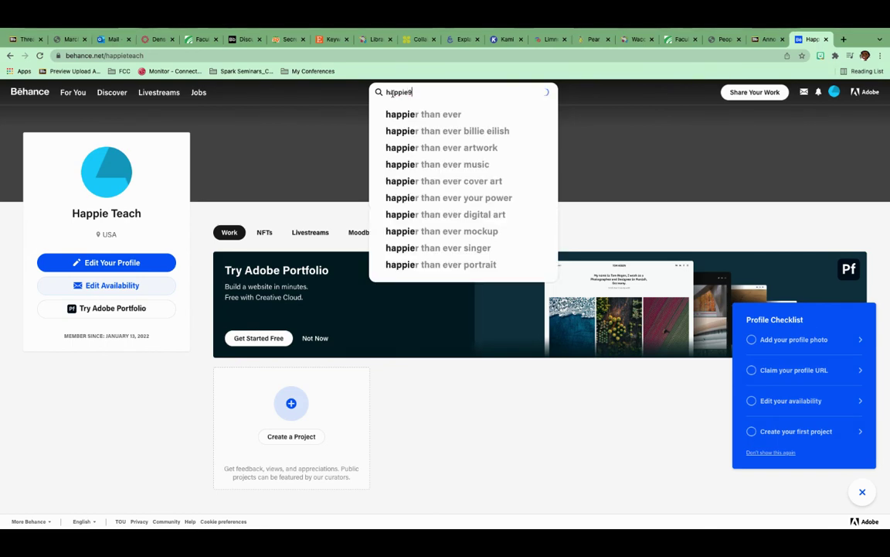
type("7")
key("Return")
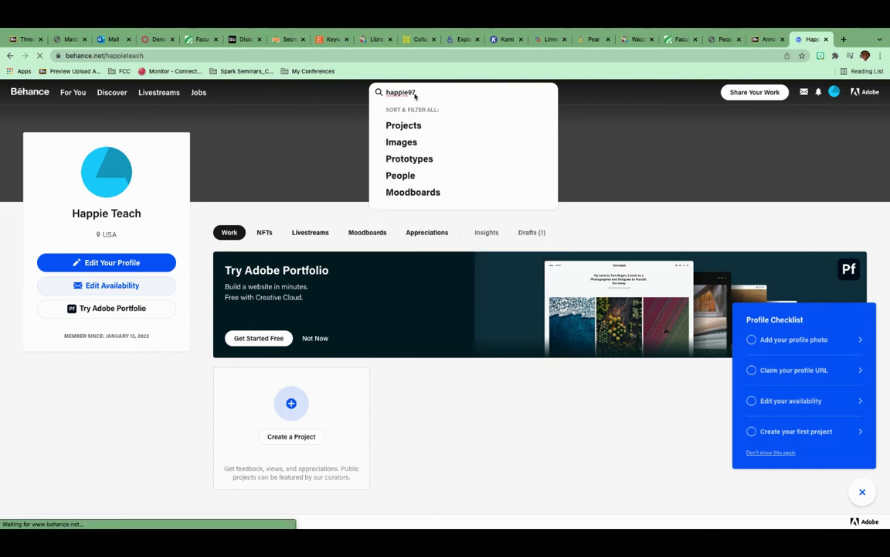